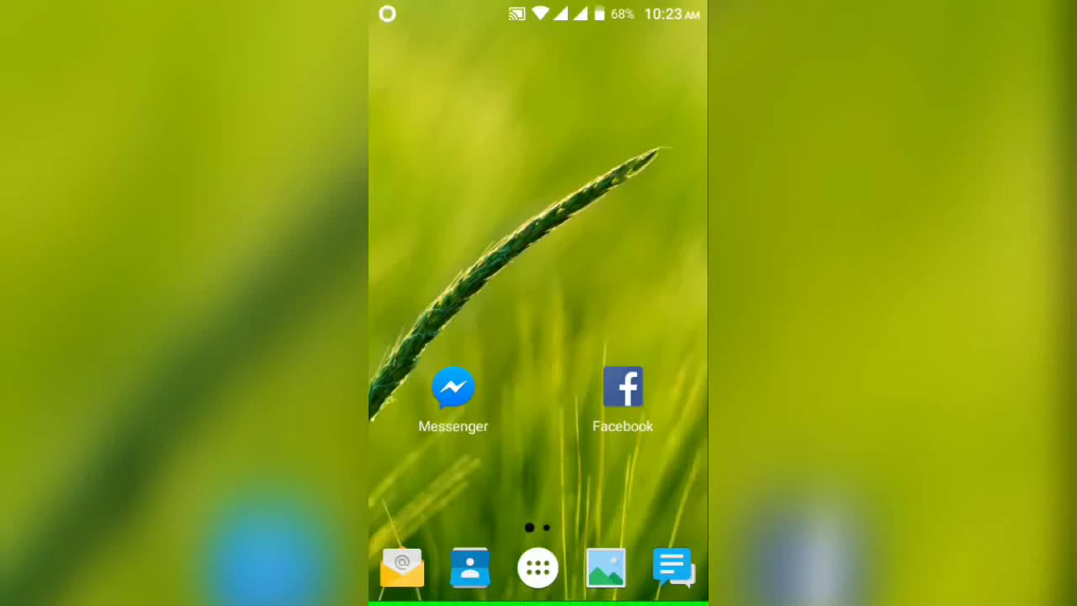
Launch the Google Play Store from the Android app drawer
left_click(520, 553)
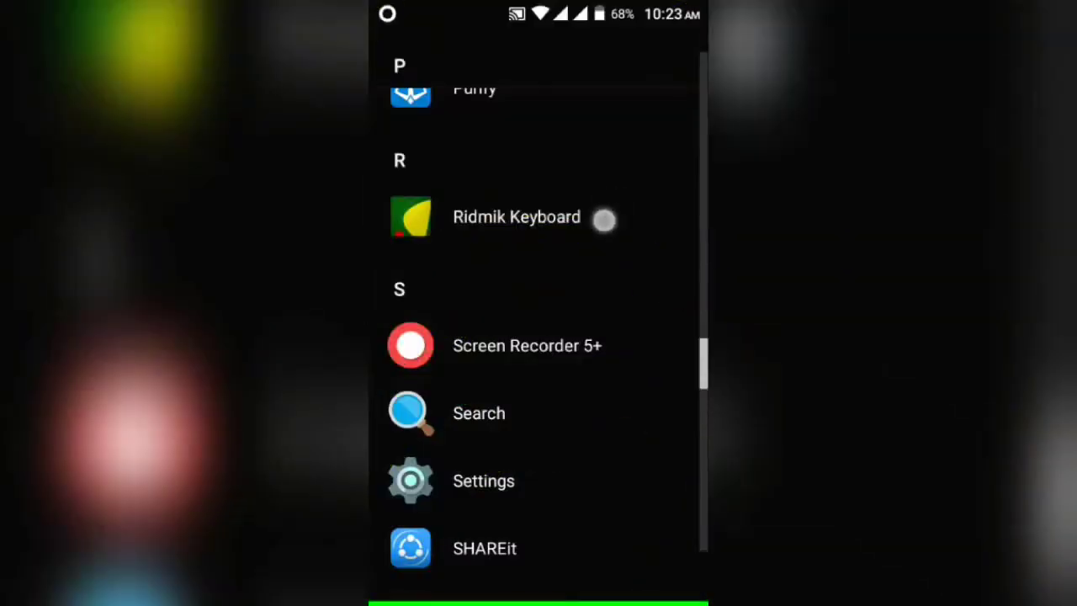
left_click_drag(603, 218, 543, 426)
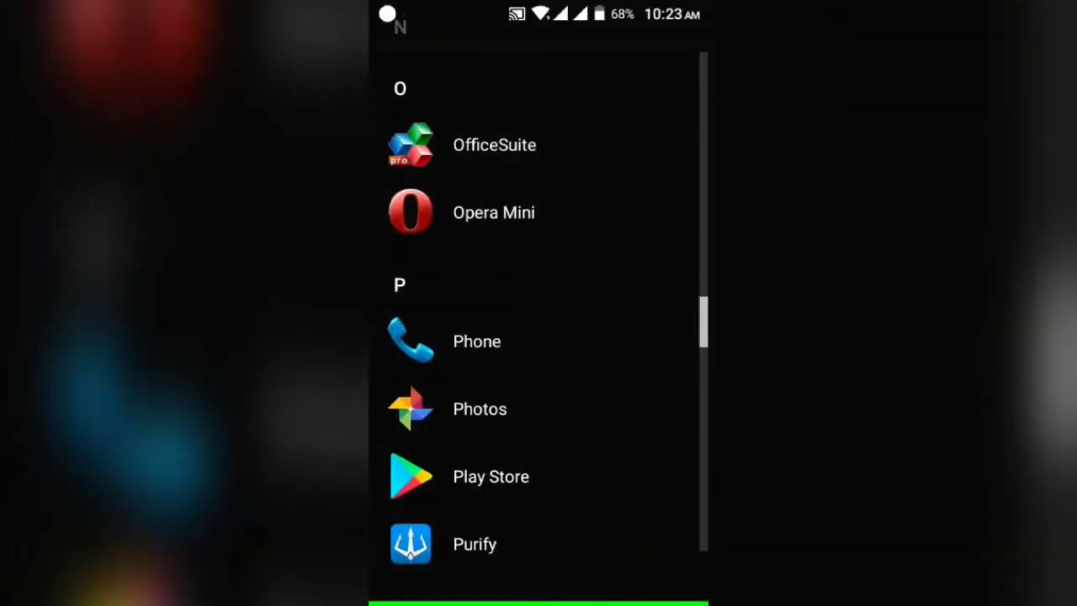
left_click(509, 469)
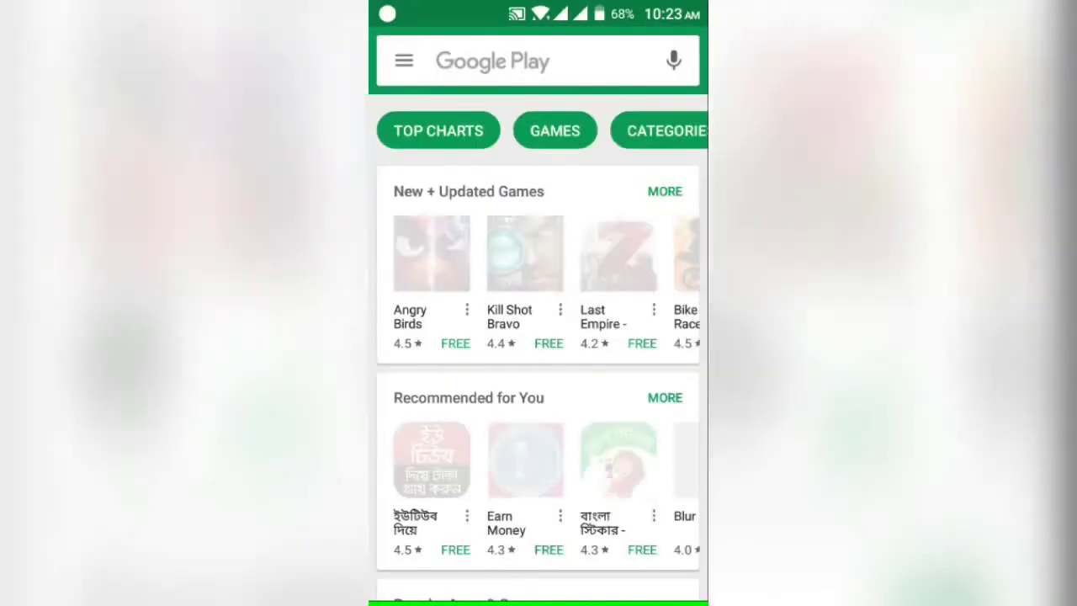
Search Google Play for 'After' and launch AfterFocus from its store page
left_click(519, 63)
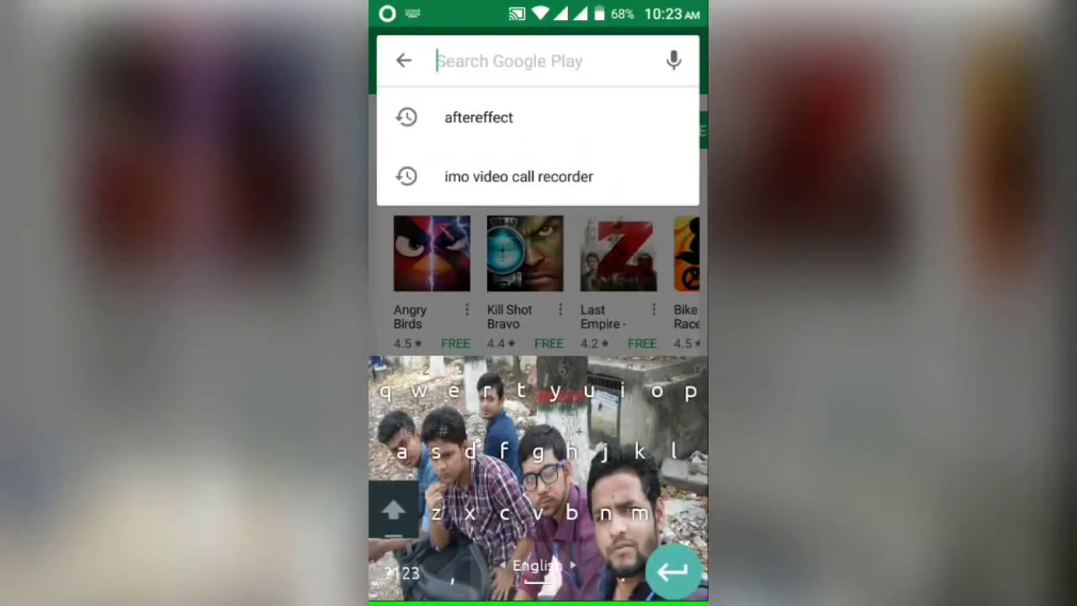
type("A")
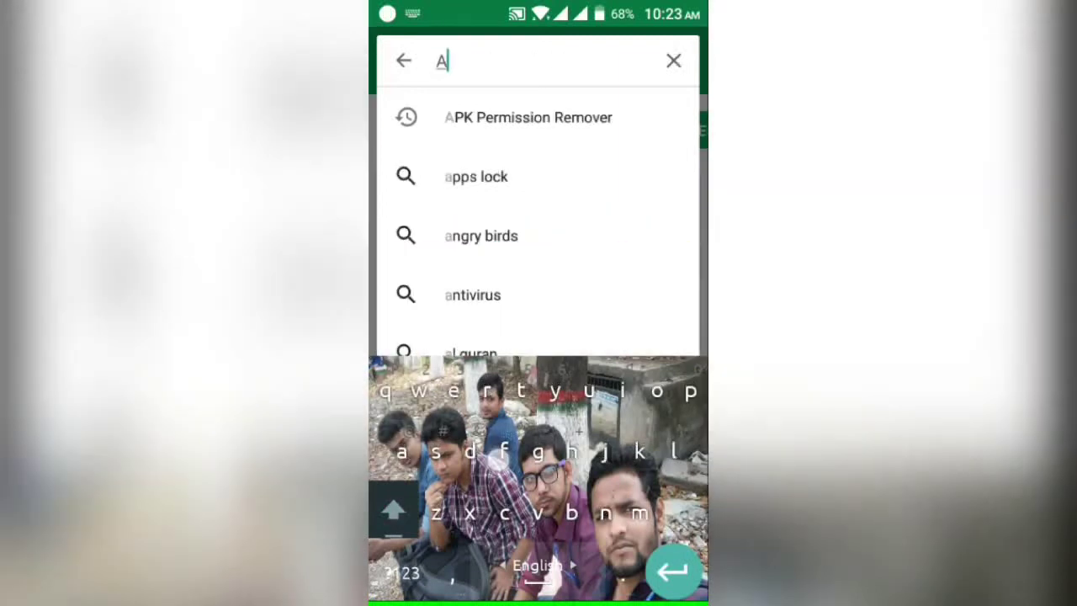
type("fter")
left_click(578, 135)
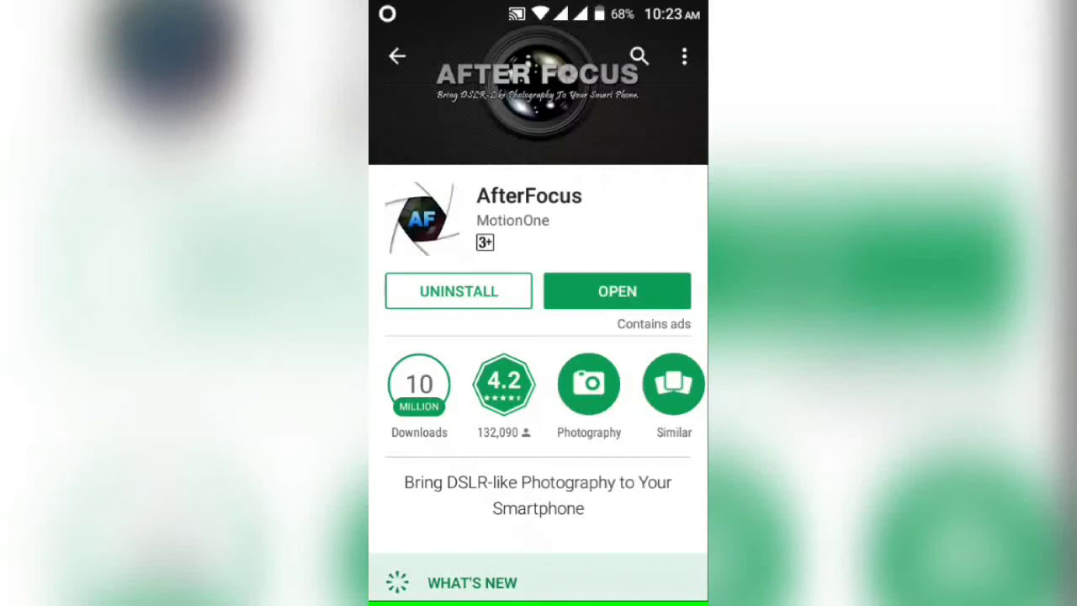
left_click(630, 290)
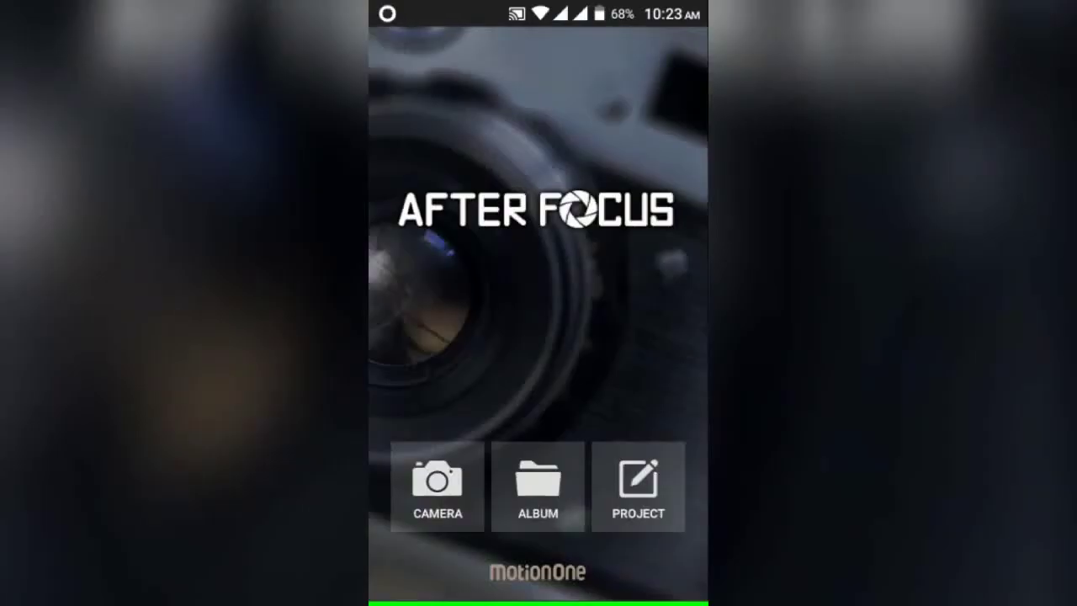
Load the selfie with the EASY bag behind from the Recent album
left_click(447, 428)
left_click(526, 490)
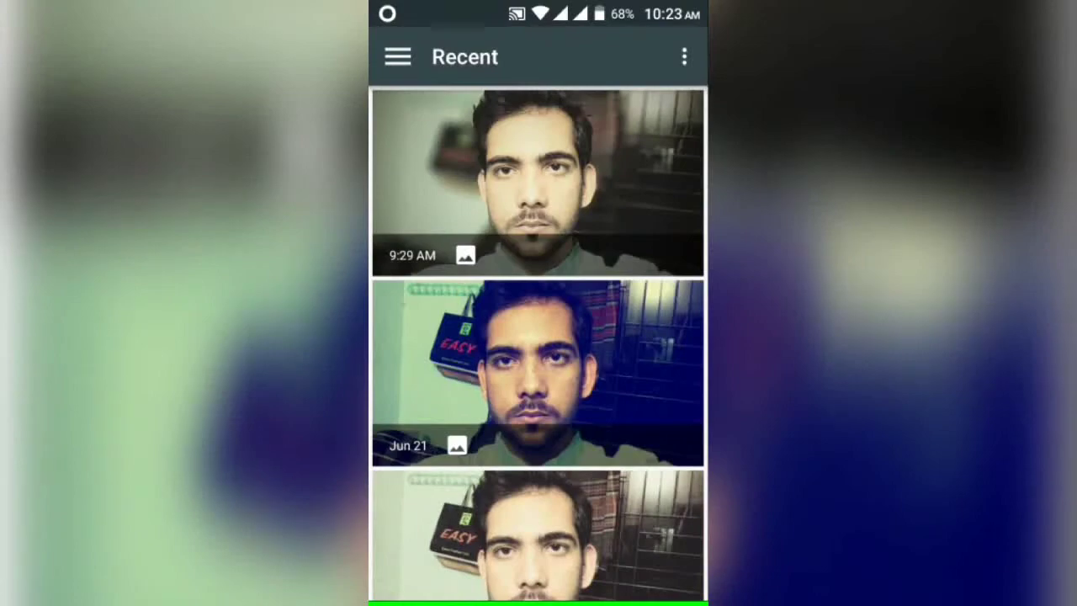
scroll(550, 413, "down", 5)
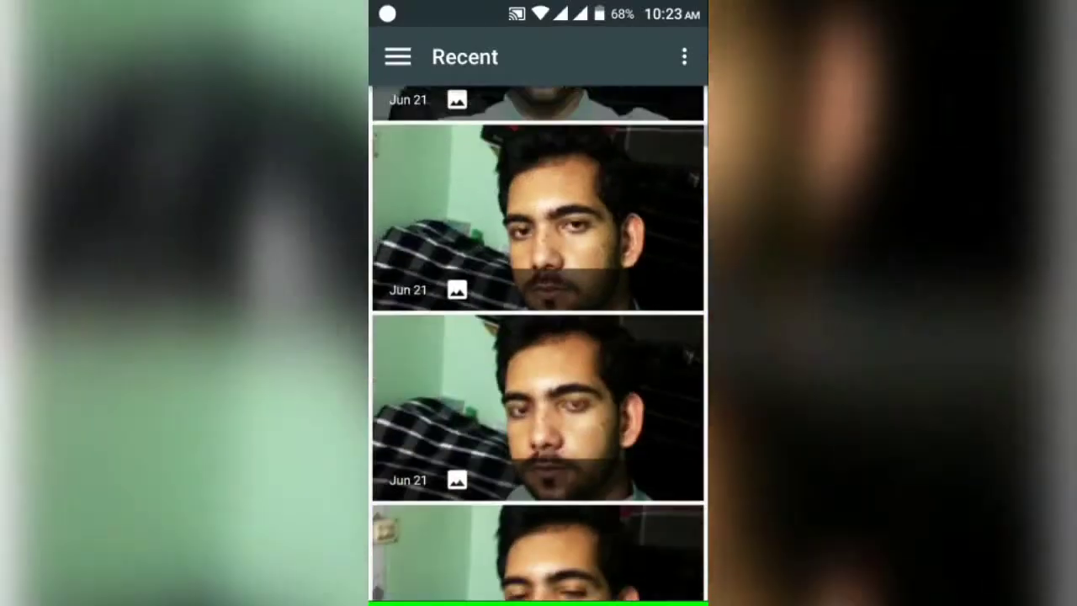
scroll(558, 466, "down", 5)
scroll(613, 314, "down", 3)
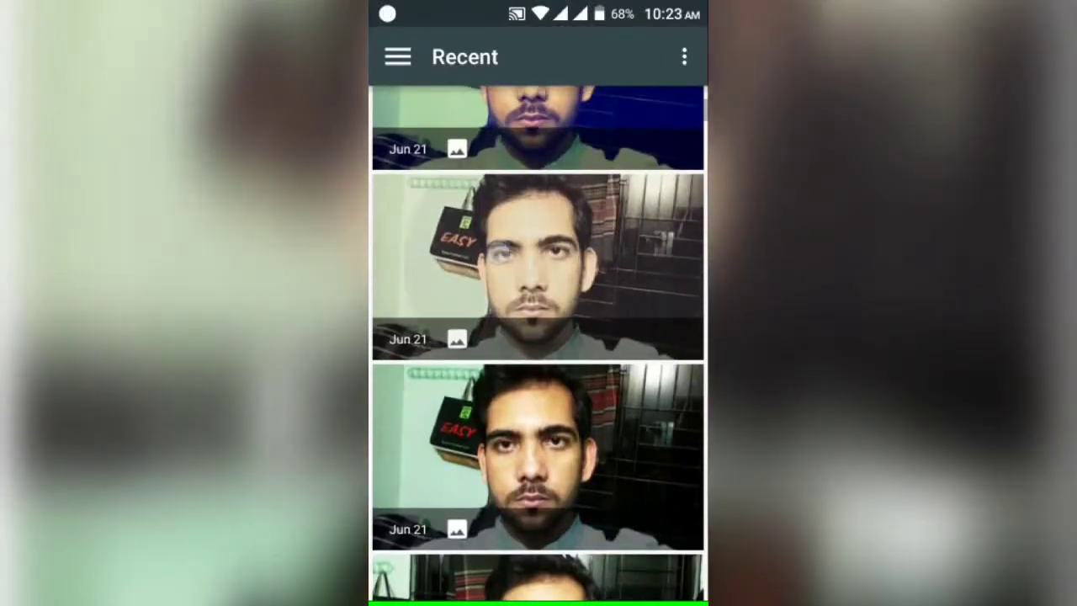
left_click(537, 457)
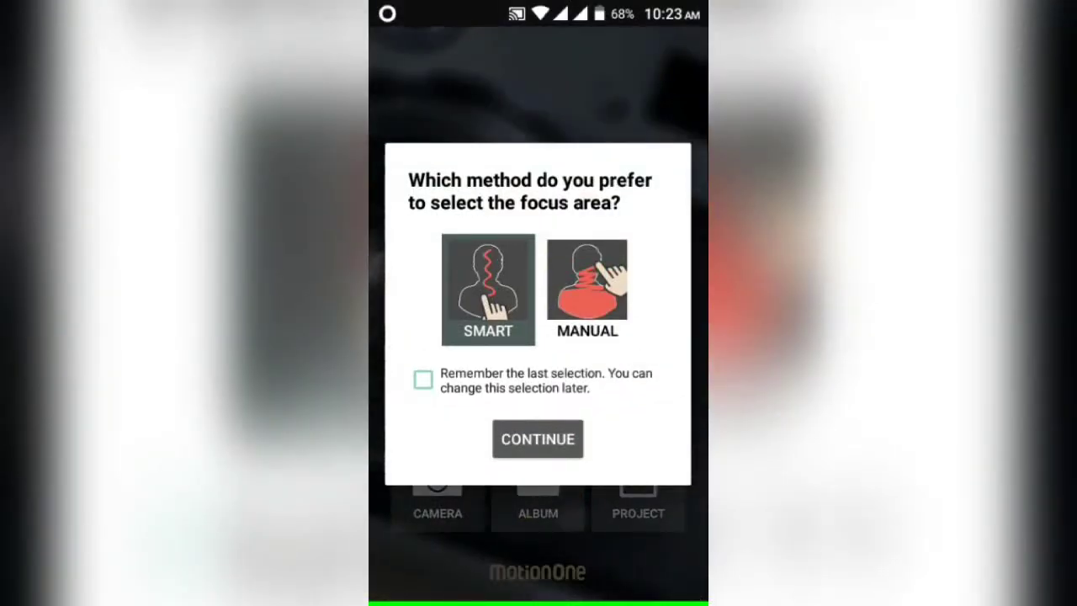
Choose SMART focus-area selection and continue into the selfie's editing screen
left_click(472, 301)
left_click(574, 298)
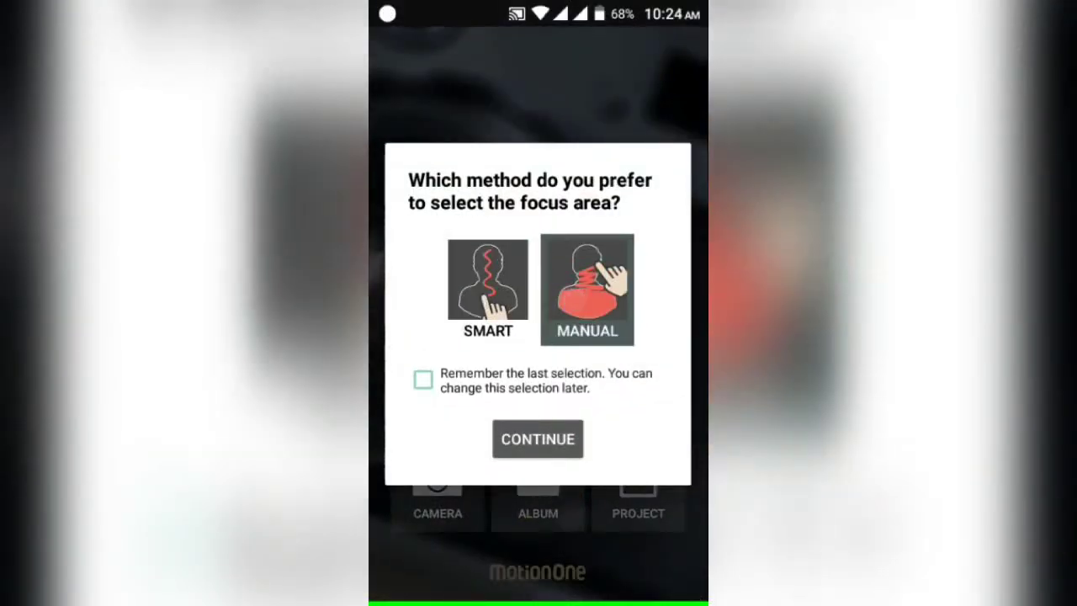
left_click(476, 291)
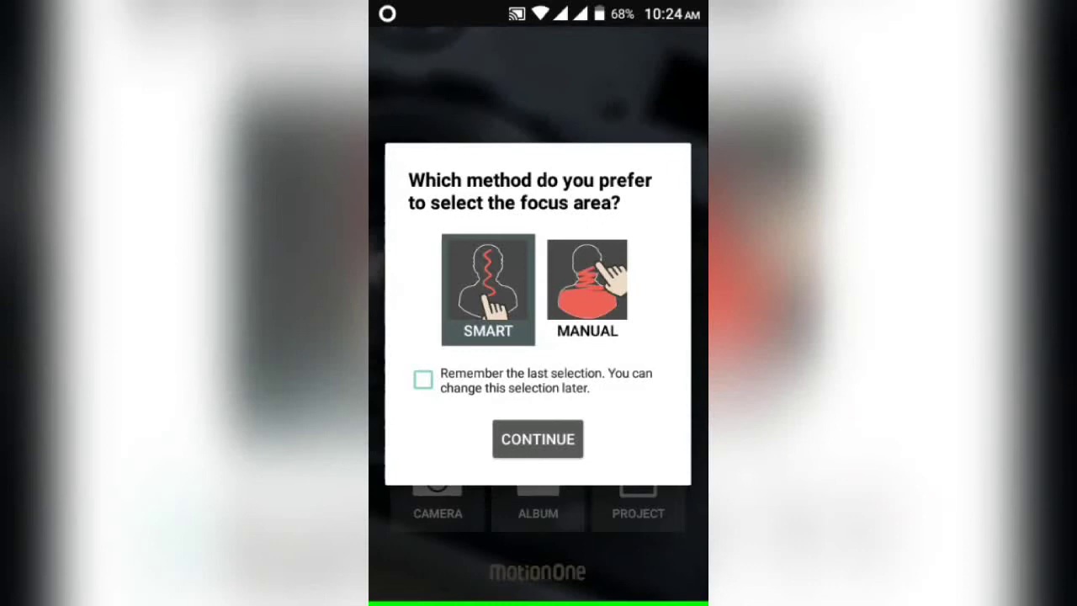
left_click(539, 440)
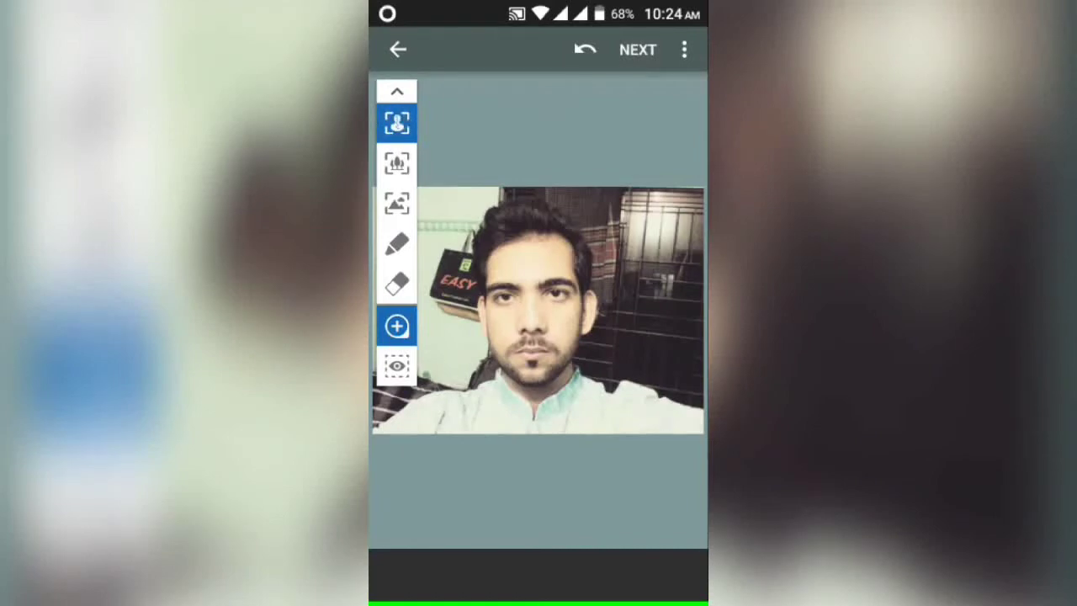
Mark the man from hair to chin as focus, then the window bars, hair side and upper-left wall as background
left_click_drag(519, 190, 542, 467)
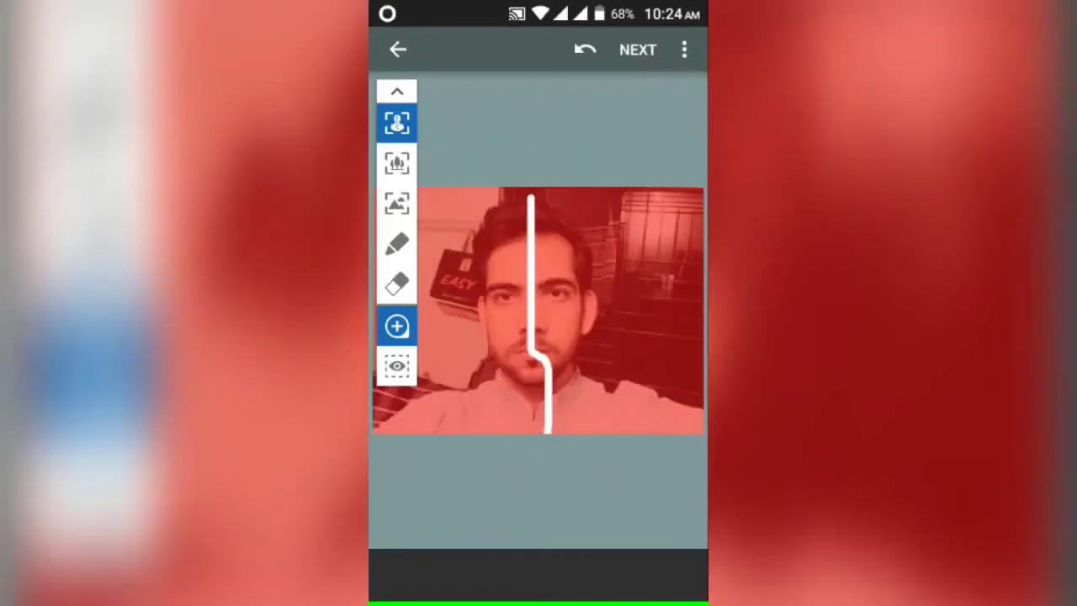
left_click(396, 203)
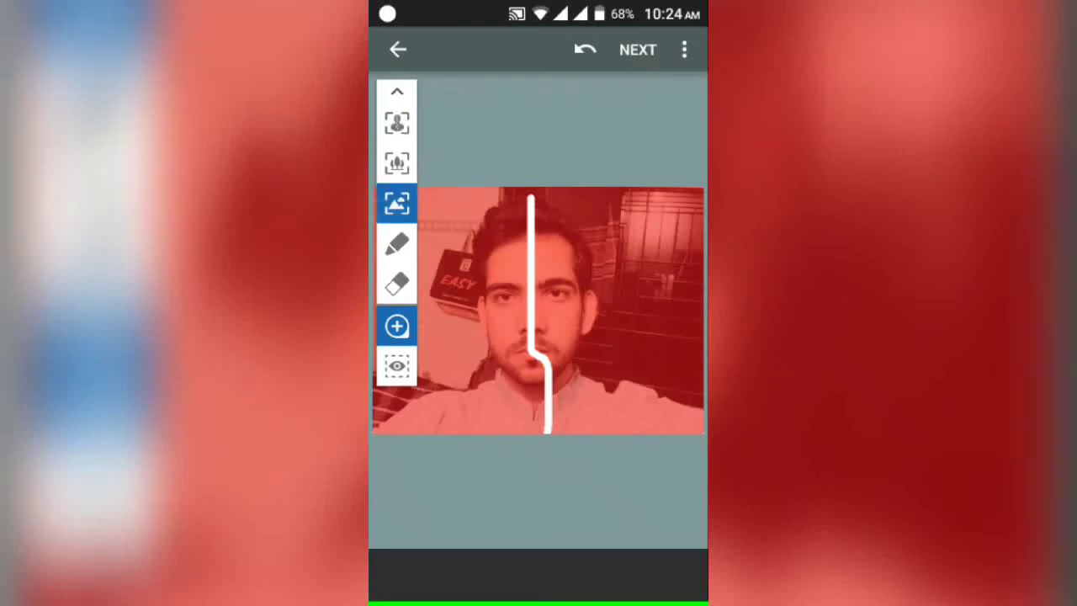
left_click_drag(645, 221, 675, 310)
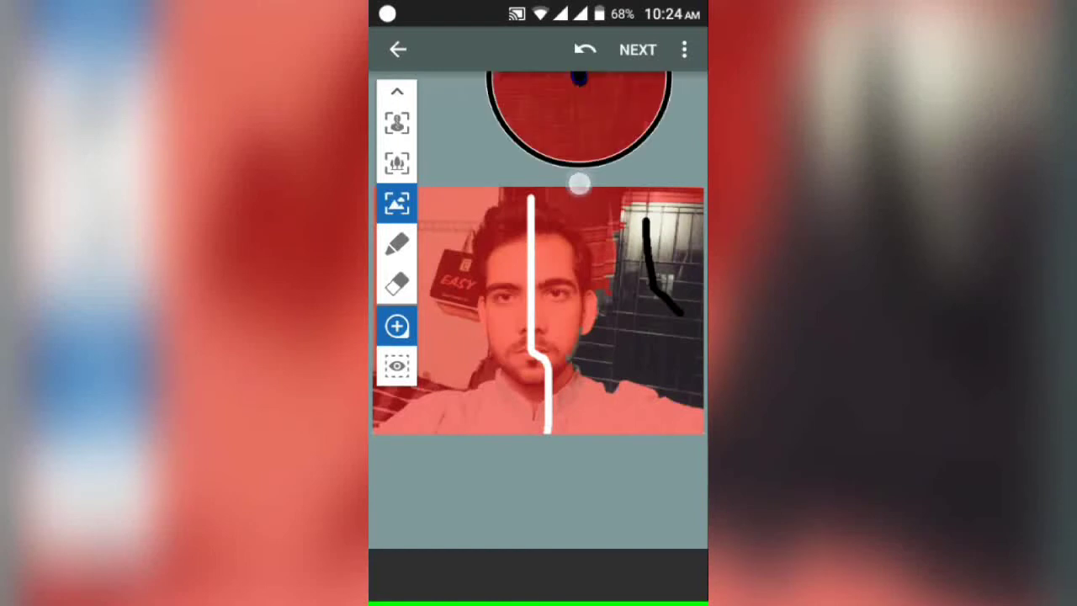
left_click_drag(580, 180, 623, 288)
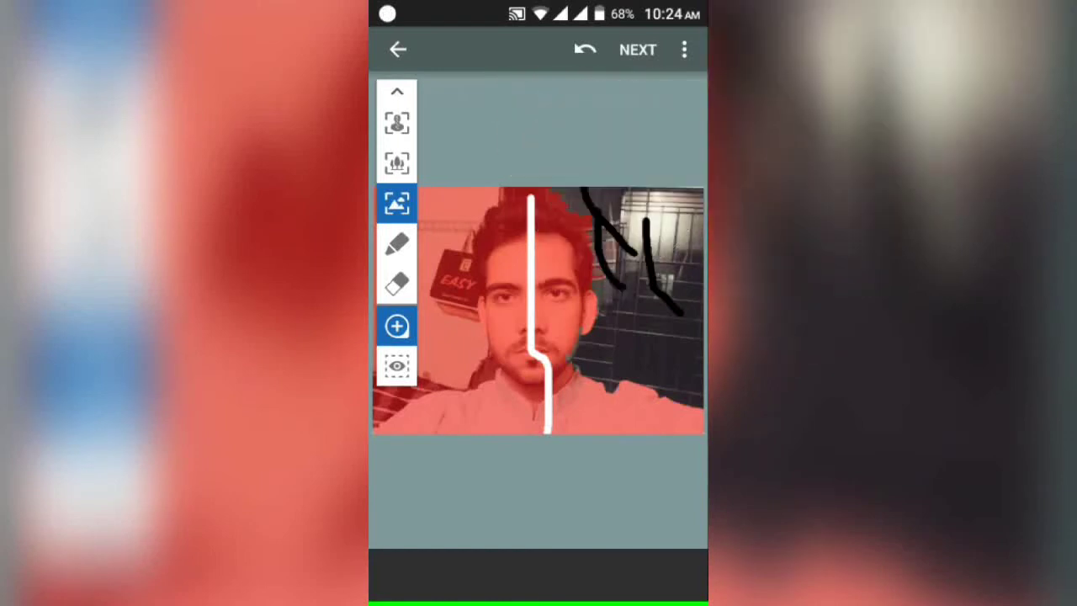
left_click_drag(472, 194, 419, 270)
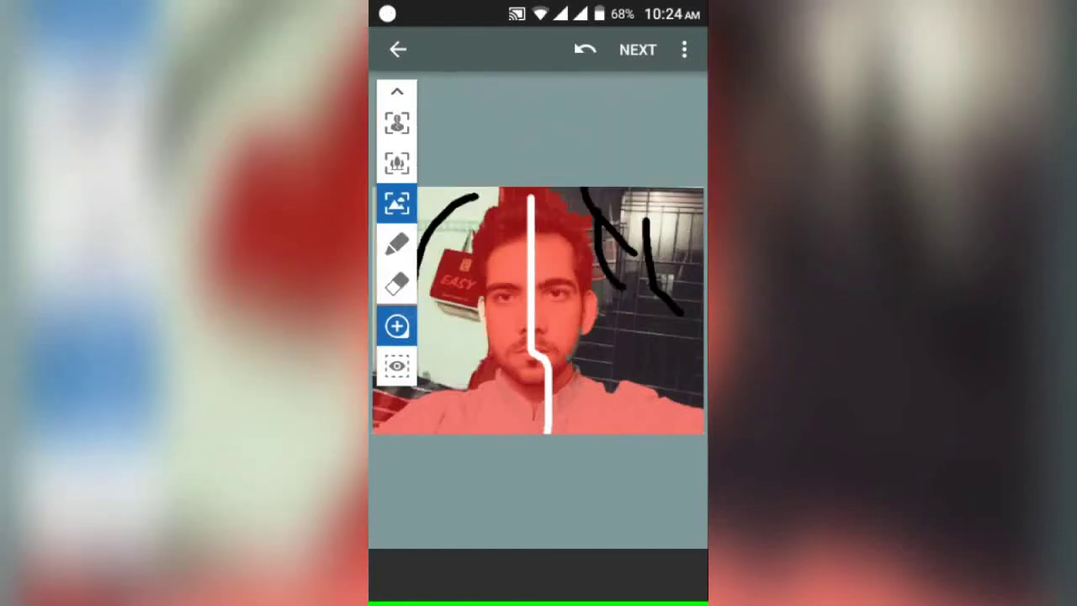
Add background strokes at the lower left, top edge and beside the hair, then proceed to effects
mouse_move(376, 409)
left_mouse_down()
mouse_move(382, 398)
mouse_move(380, 409)
left_mouse_up()
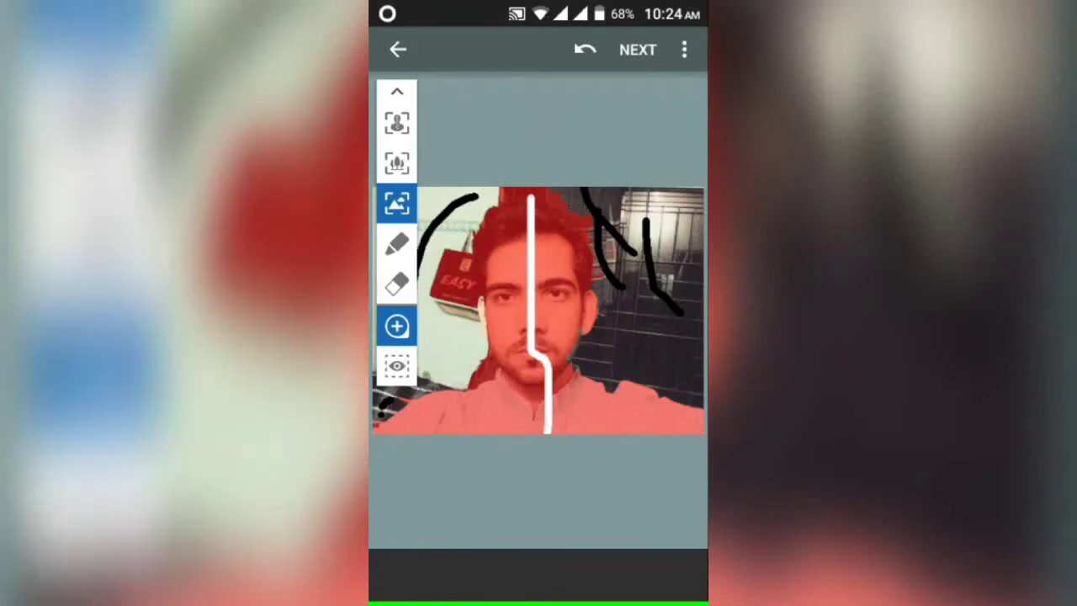
left_click_drag(458, 376, 482, 365)
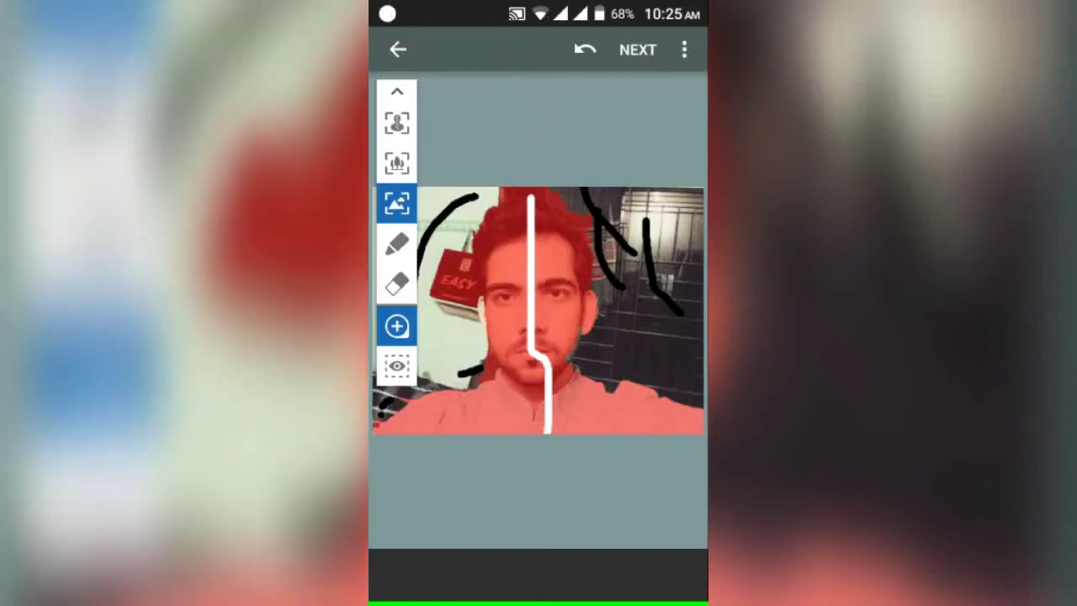
mouse_move(593, 187)
left_mouse_down()
mouse_move(507, 181)
mouse_move(476, 195)
left_mouse_up()
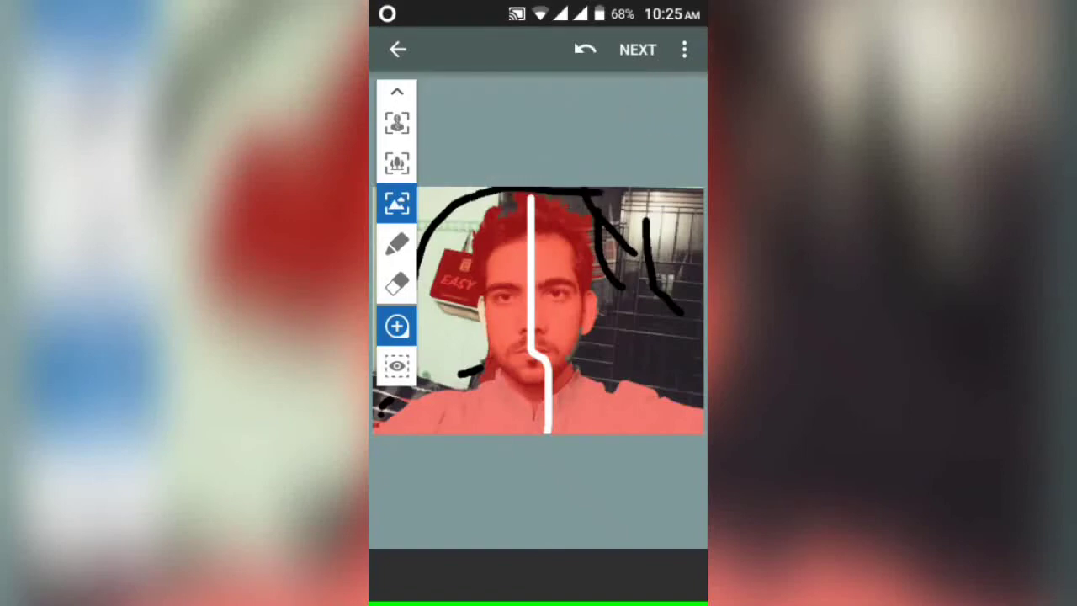
left_click_drag(579, 210, 606, 228)
left_click(636, 49)
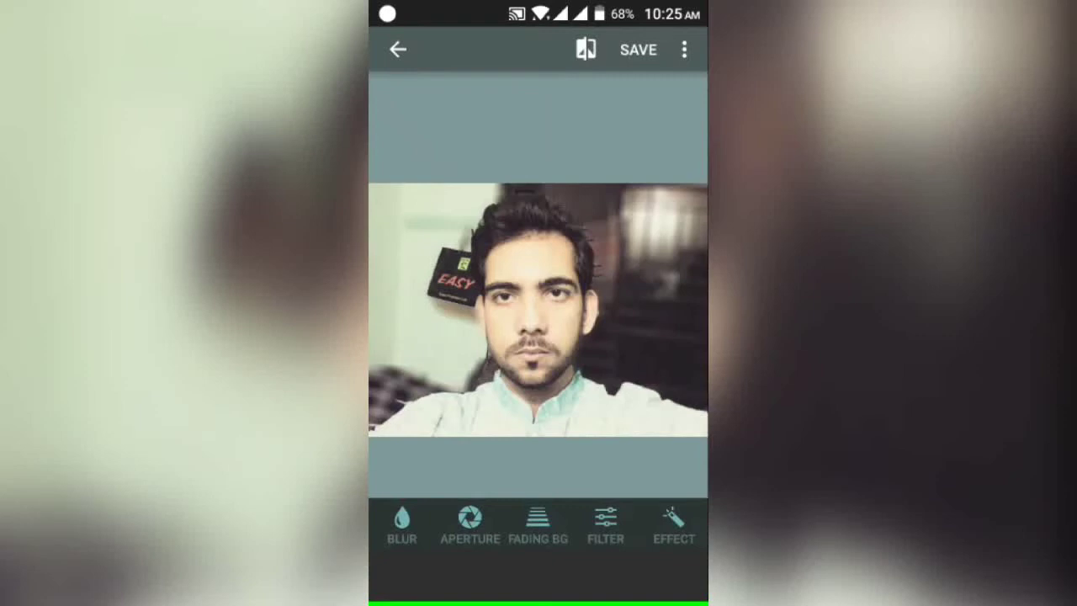
Apply Lens Blur at maximum strength with adjusted feather, then show the Effect options
left_click(401, 523)
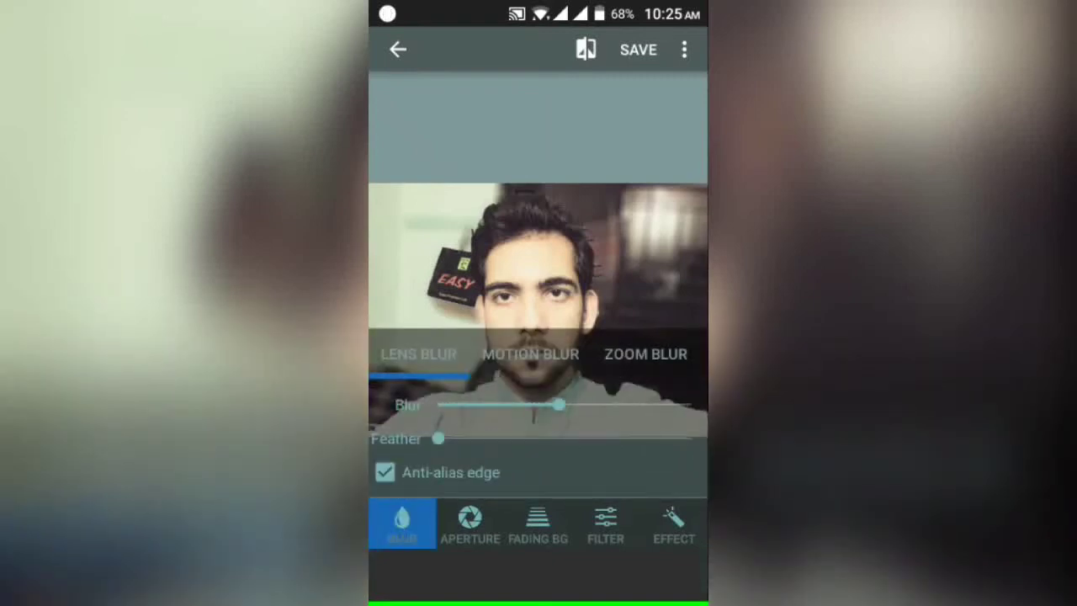
left_click_drag(559, 404, 680, 404)
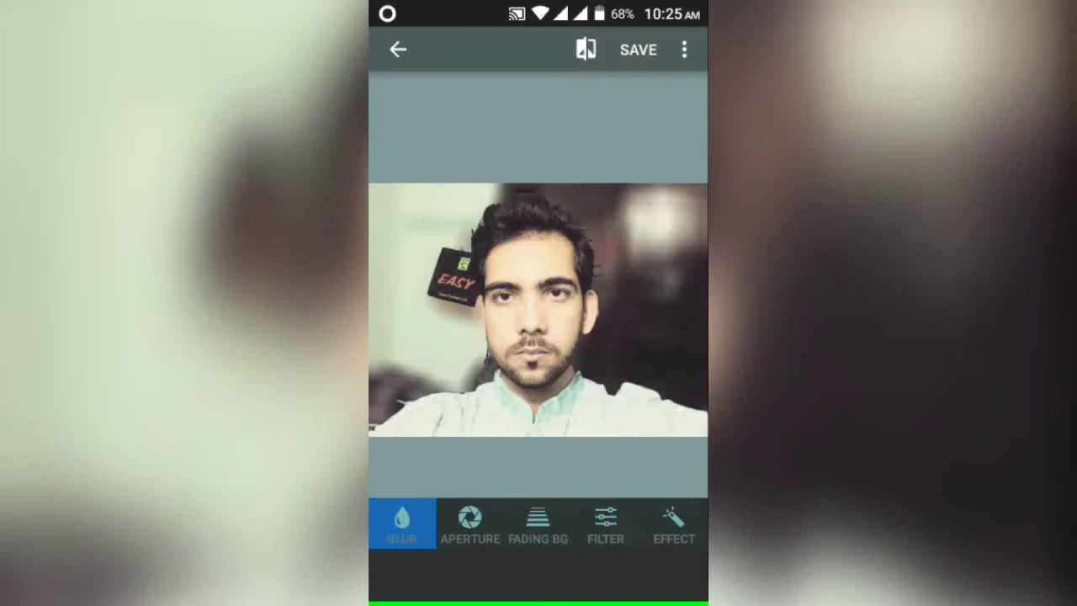
left_click(402, 517)
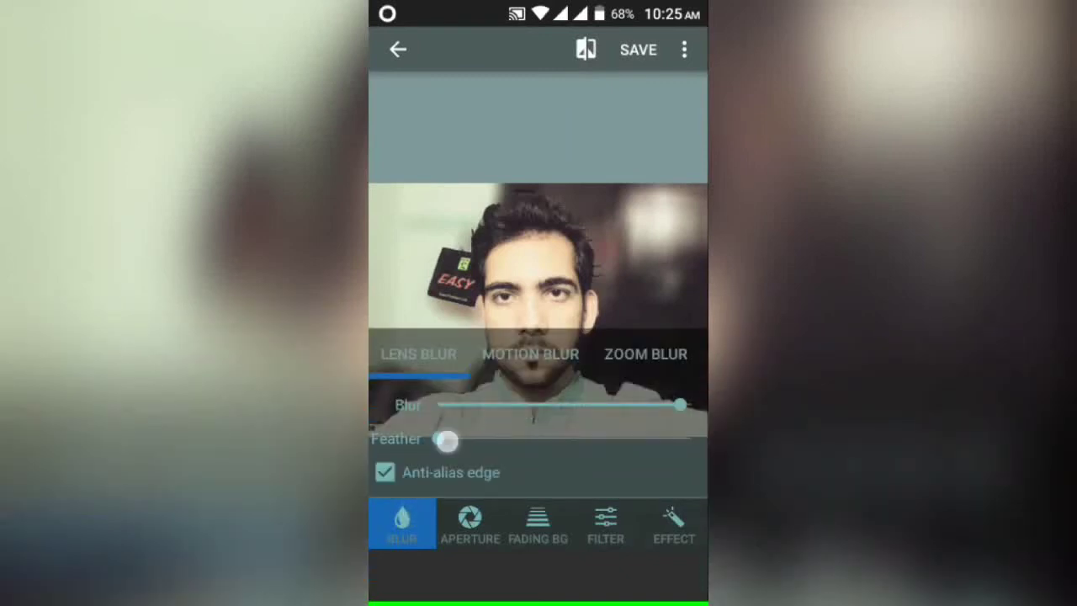
mouse_move(446, 440)
left_mouse_down()
mouse_move(498, 438)
mouse_move(454, 438)
left_mouse_up()
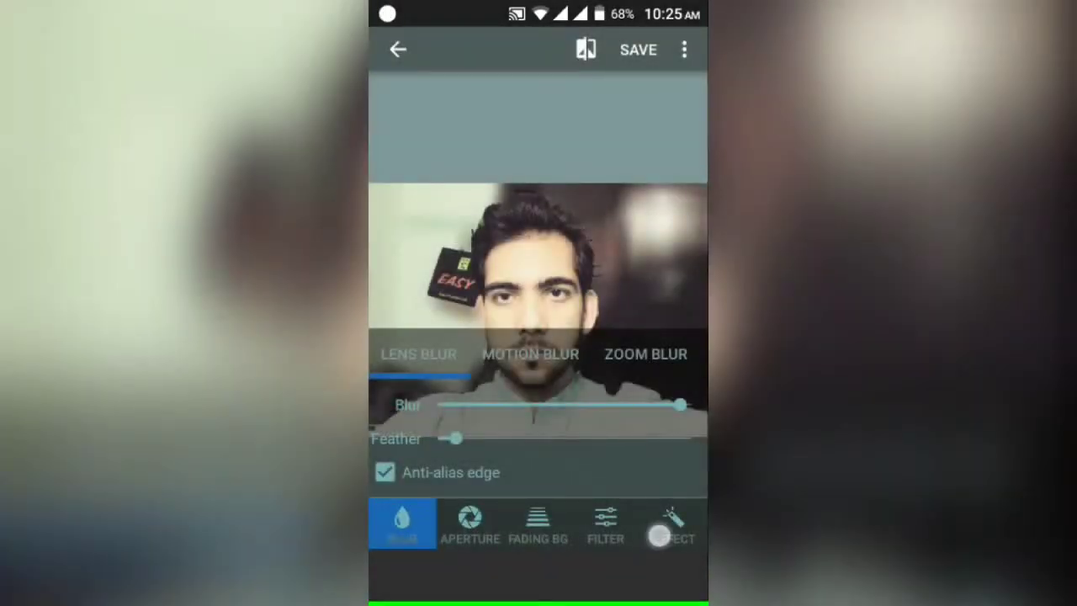
left_click(674, 525)
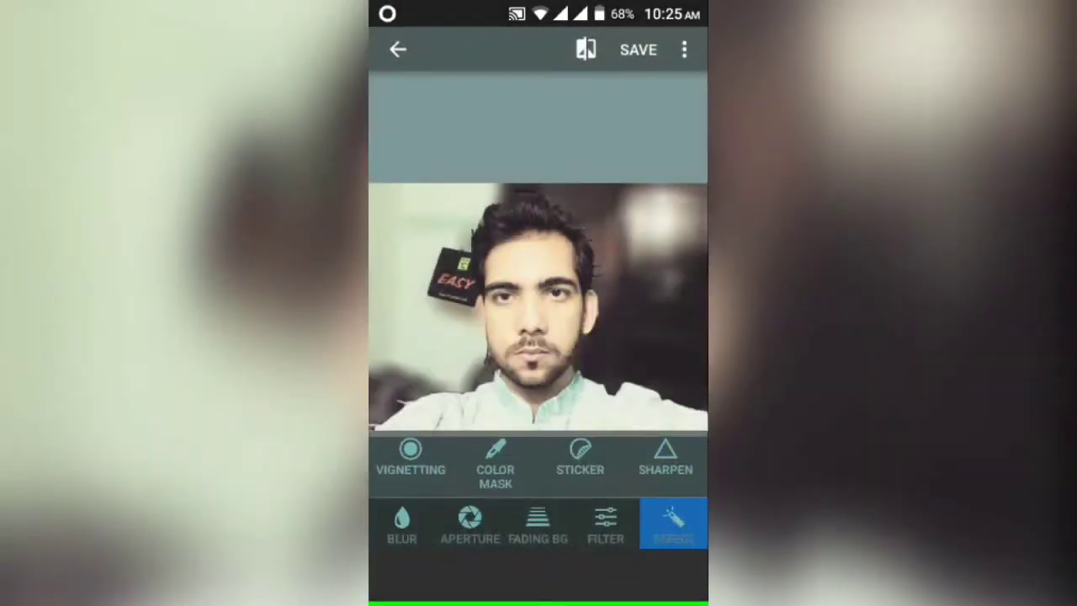
Preview a white Sticker outline around the subject, then set it back to zero
left_click(580, 456)
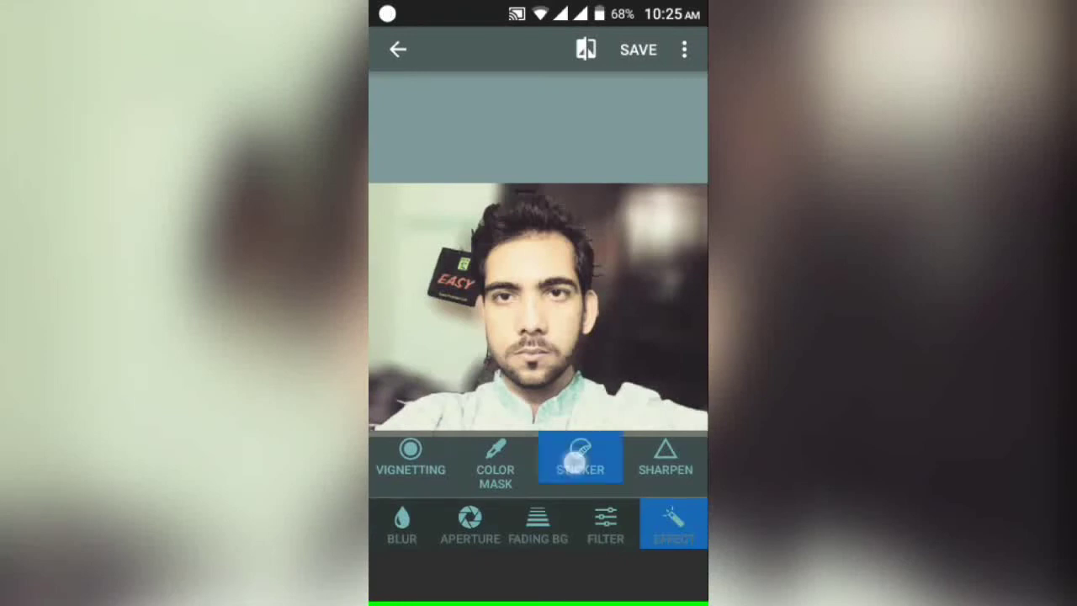
left_click_drag(457, 502, 613, 502)
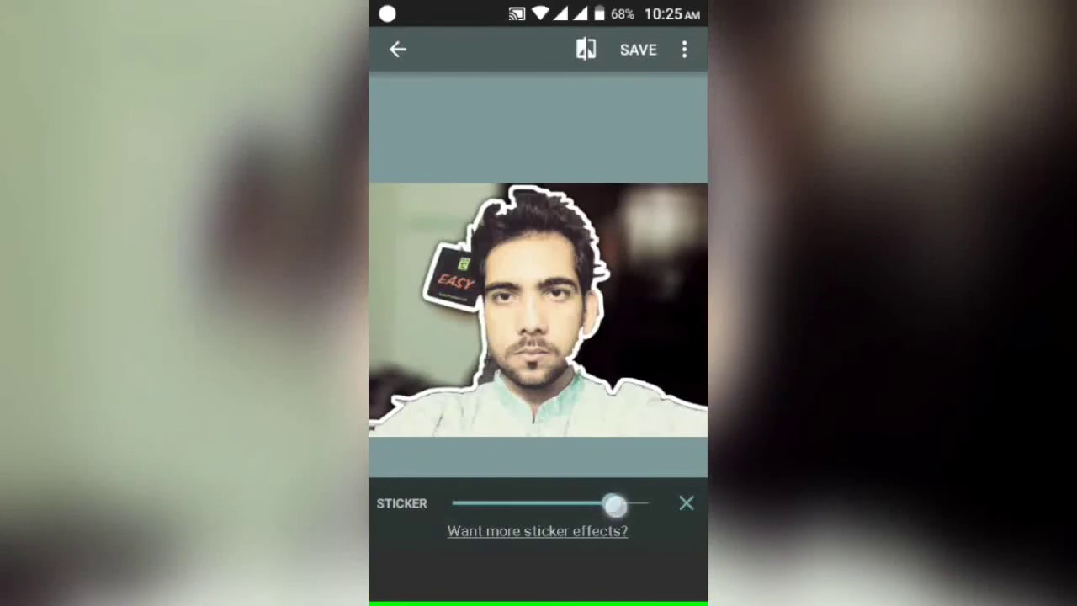
left_click_drag(613, 503, 620, 503)
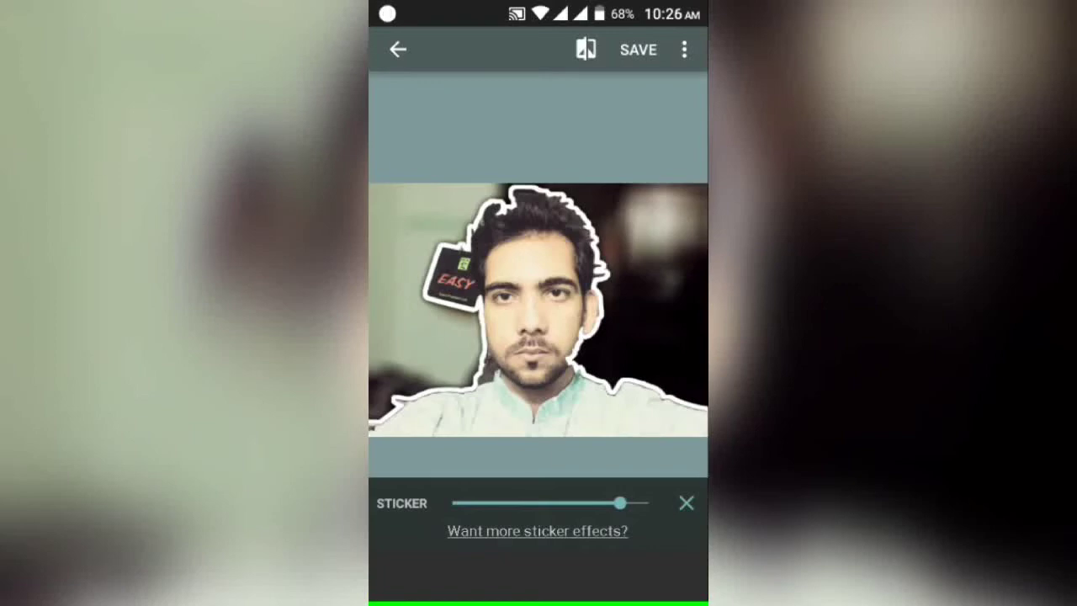
left_click(600, 503)
left_click_drag(599, 503, 453, 503)
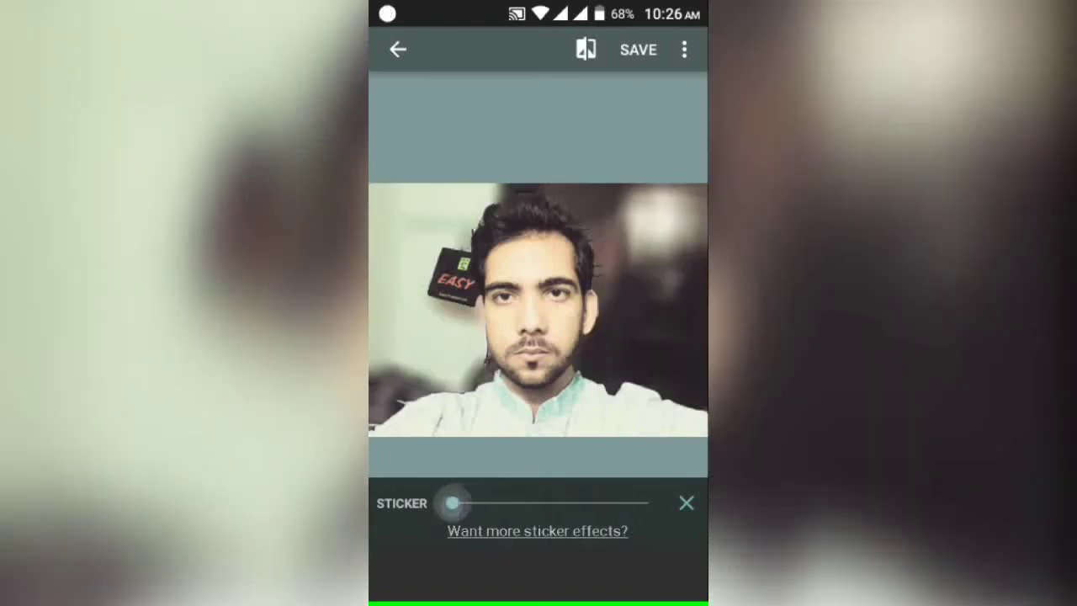
left_click(638, 50)
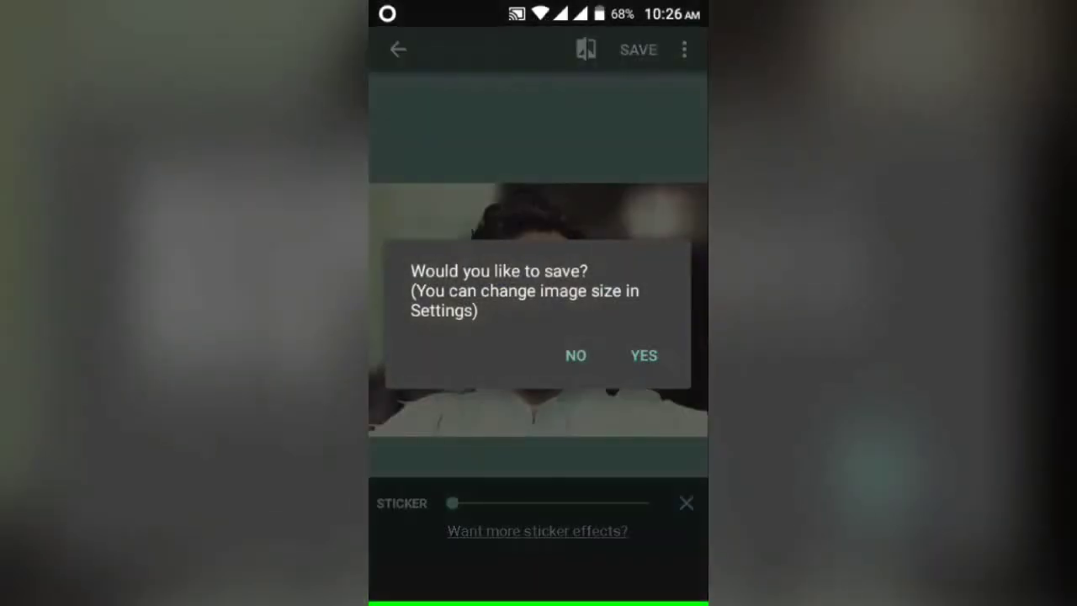
Save the blurred selfie to the gallery, then exit the editor discarding the working session
left_click(644, 354)
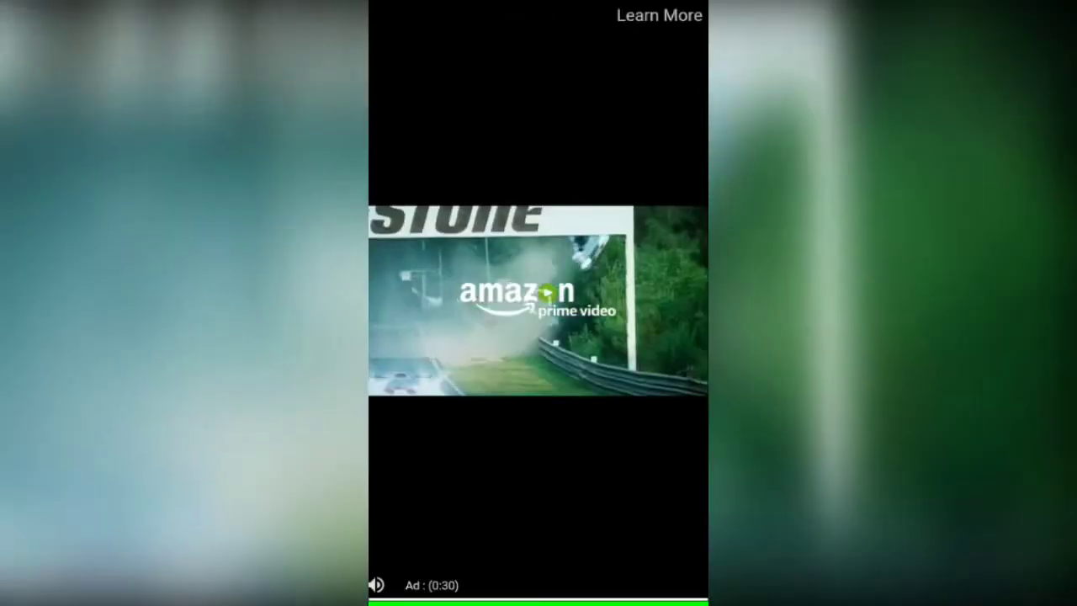
left_click(638, 49)
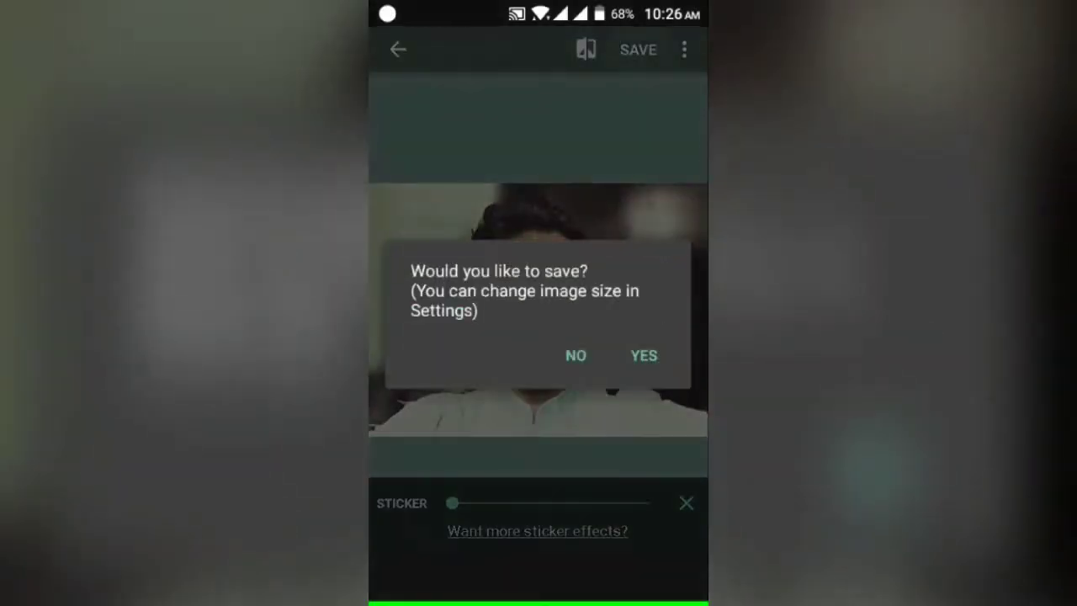
left_click(643, 355)
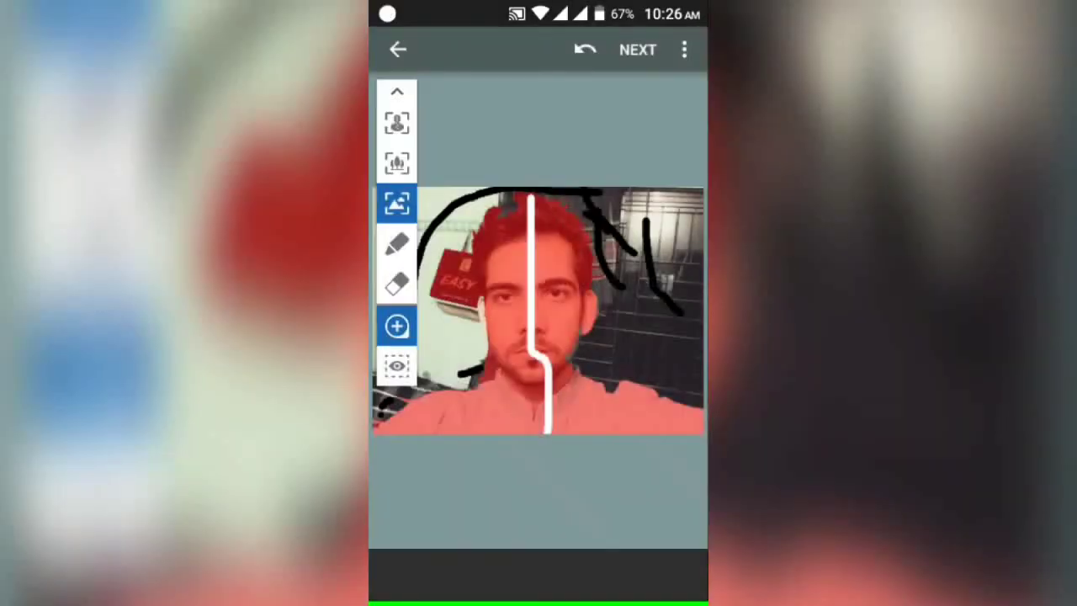
left_click(398, 49)
left_click(637, 342)
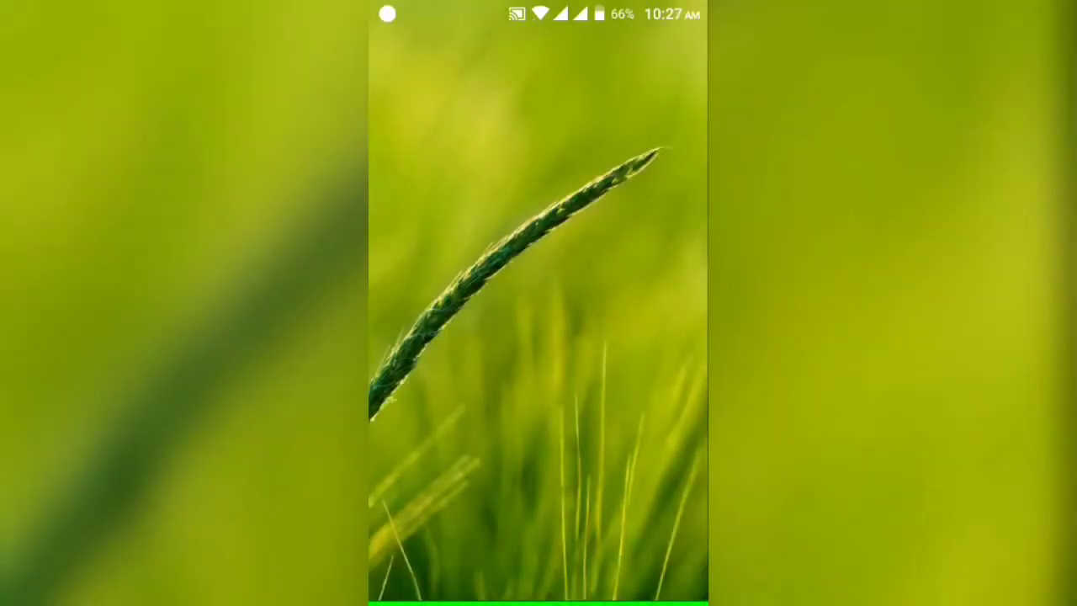
left_click_drag(632, 34, 632, 252)
left_click(534, 435)
left_click(604, 405)
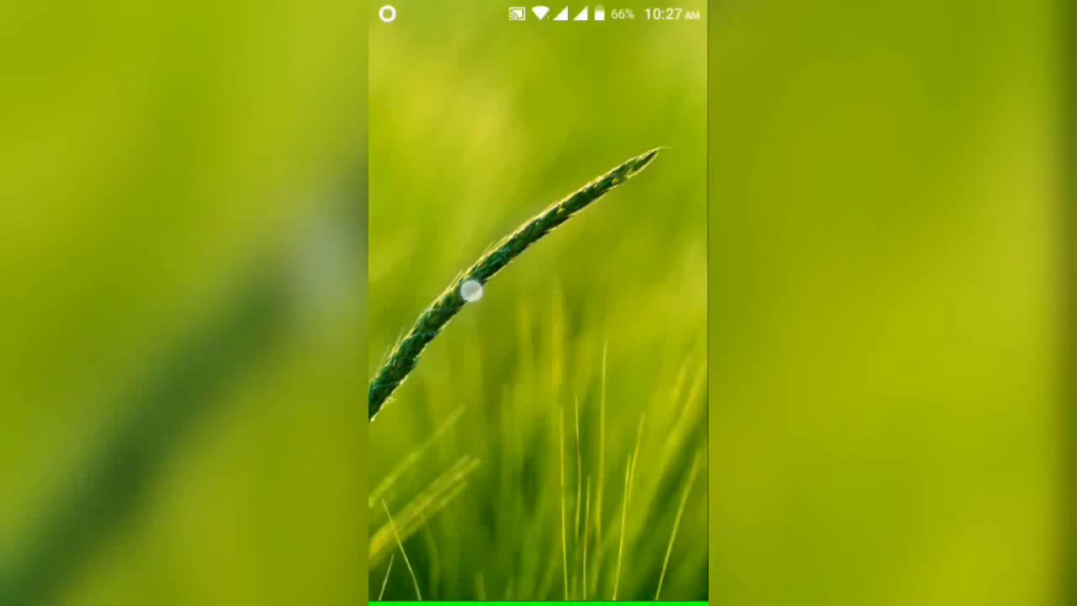
left_click_drag(604, 405, 471, 289)
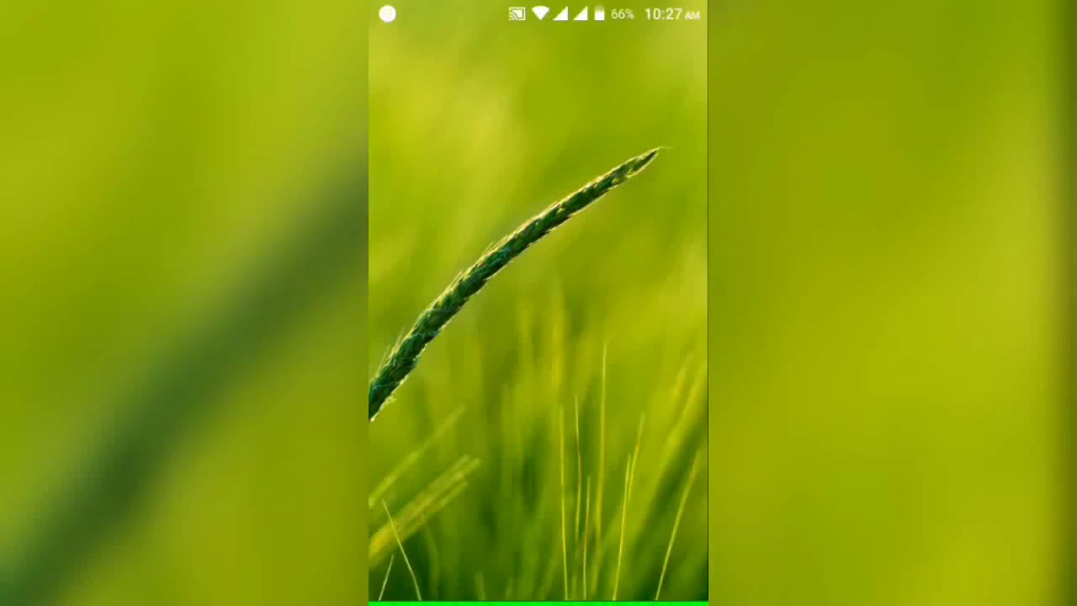